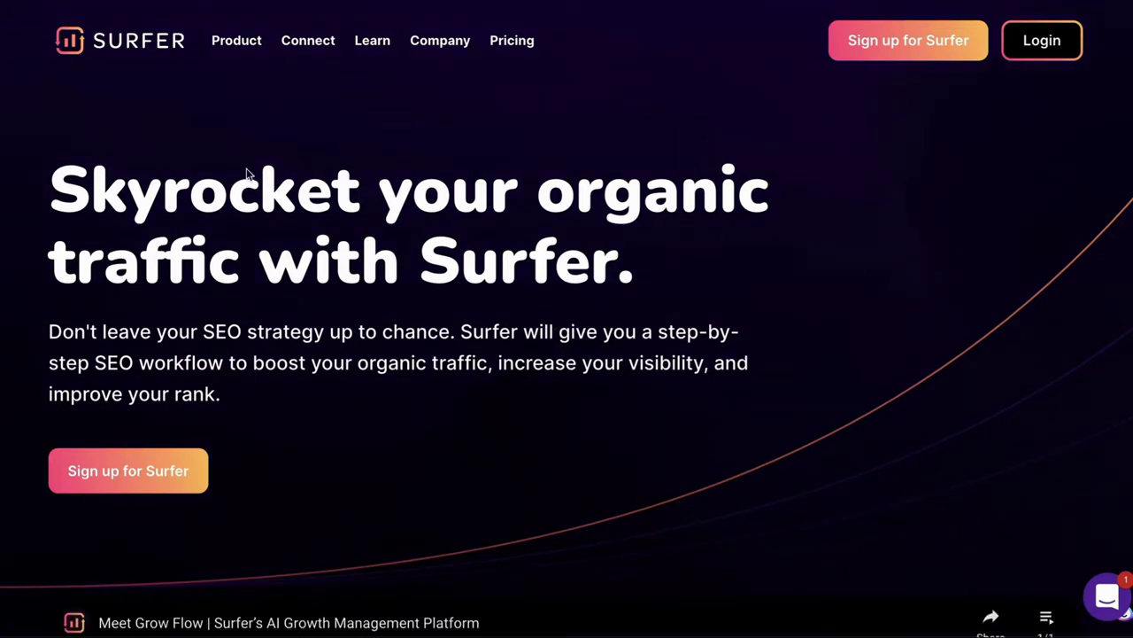
Go to the Keyword Surfer Extension page under Free Tools in Surfer's Product menu.
left_click(241, 46)
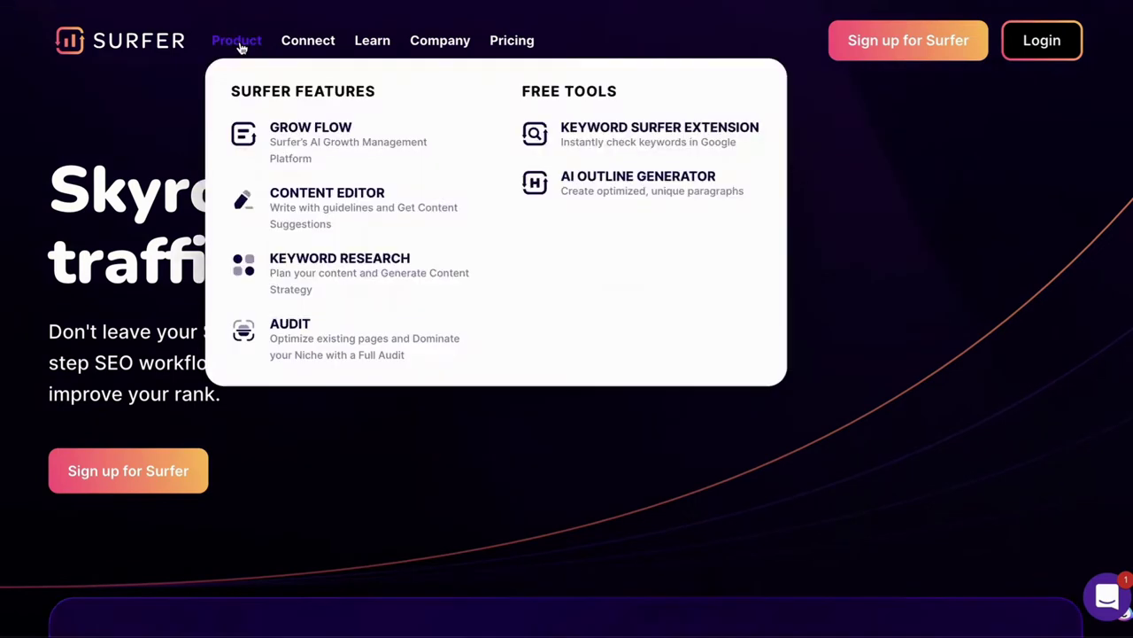
left_click(601, 137)
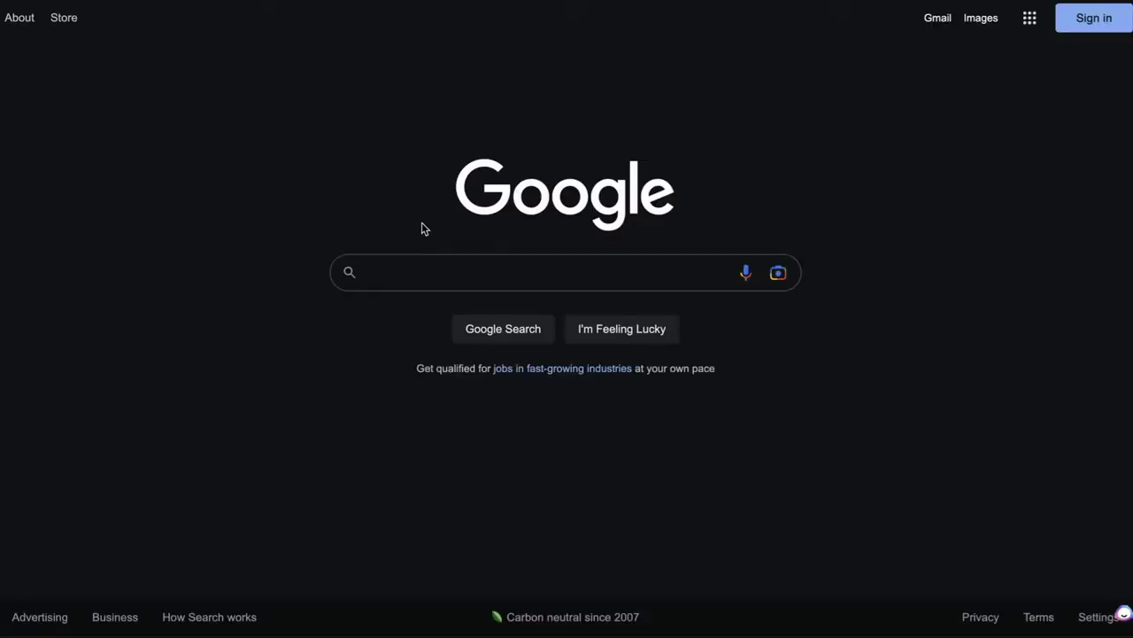
Search Google for 'best funnel builders'.
left_click(640, 271)
left_click(554, 273)
type("best fun")
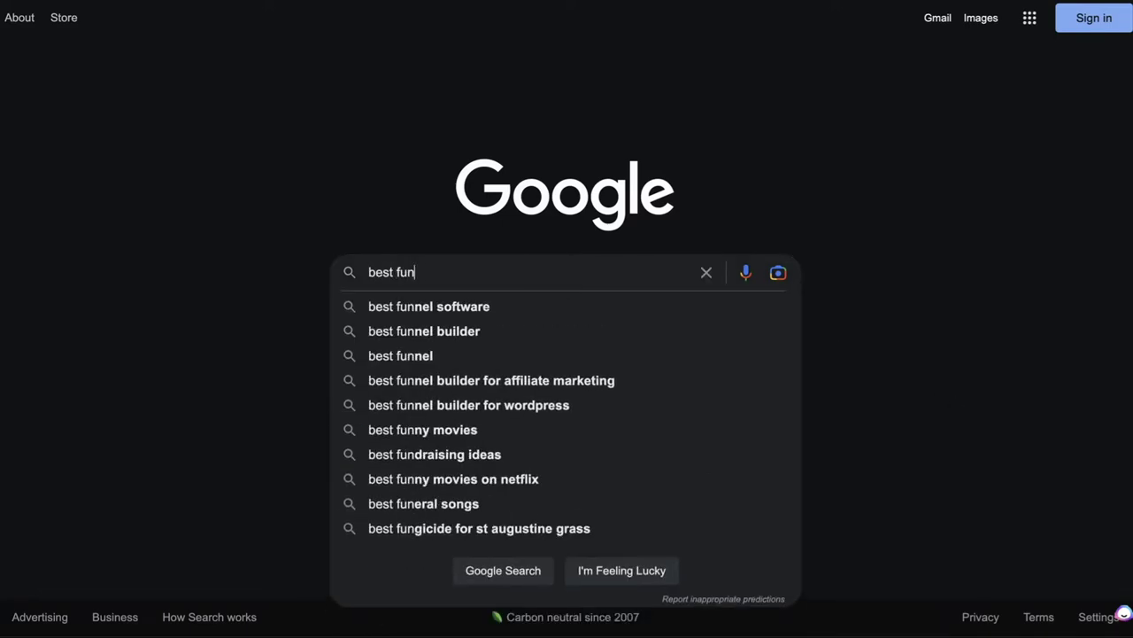
type("nel builders")
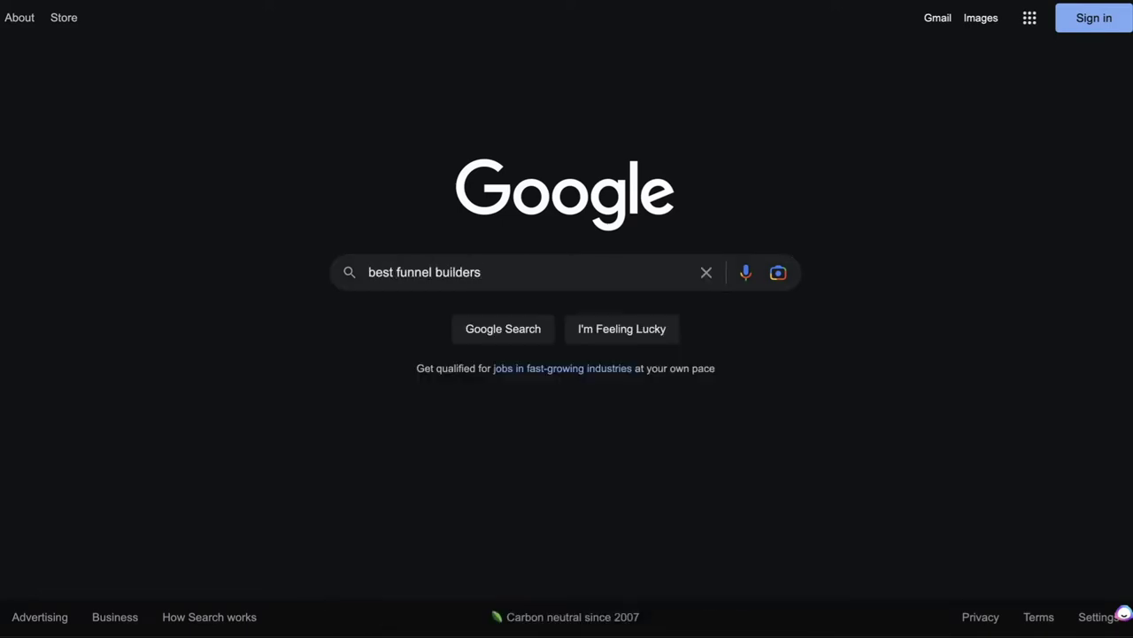
key("Return")
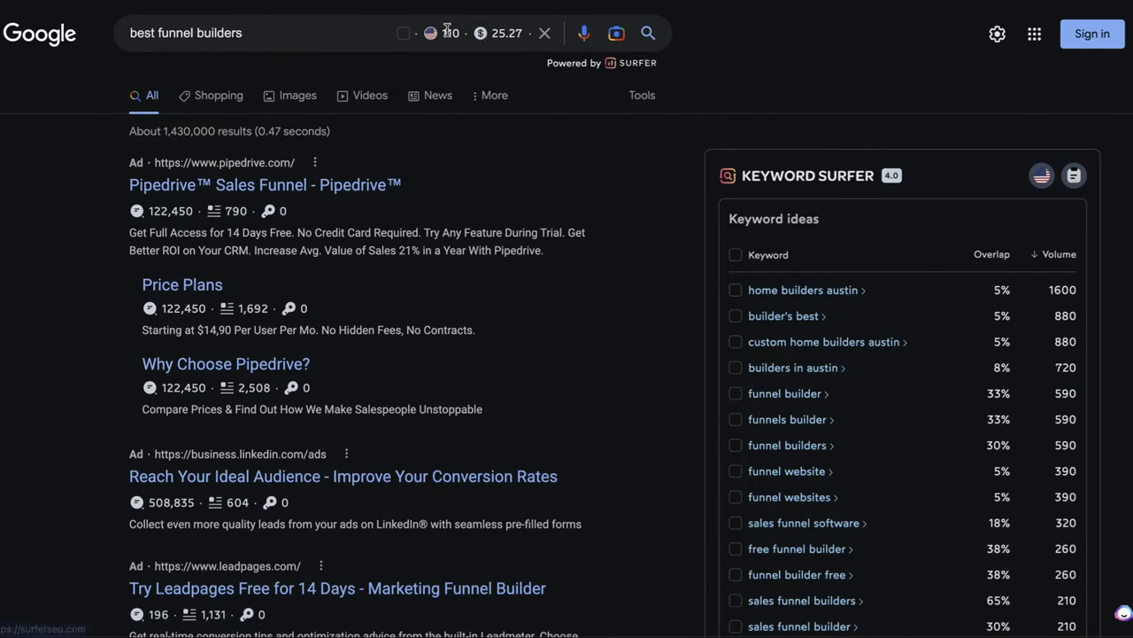
Check the Keyword Surfer figures in the search bar: volume 110 and CPC 25.27.
mouse_move(447, 32)
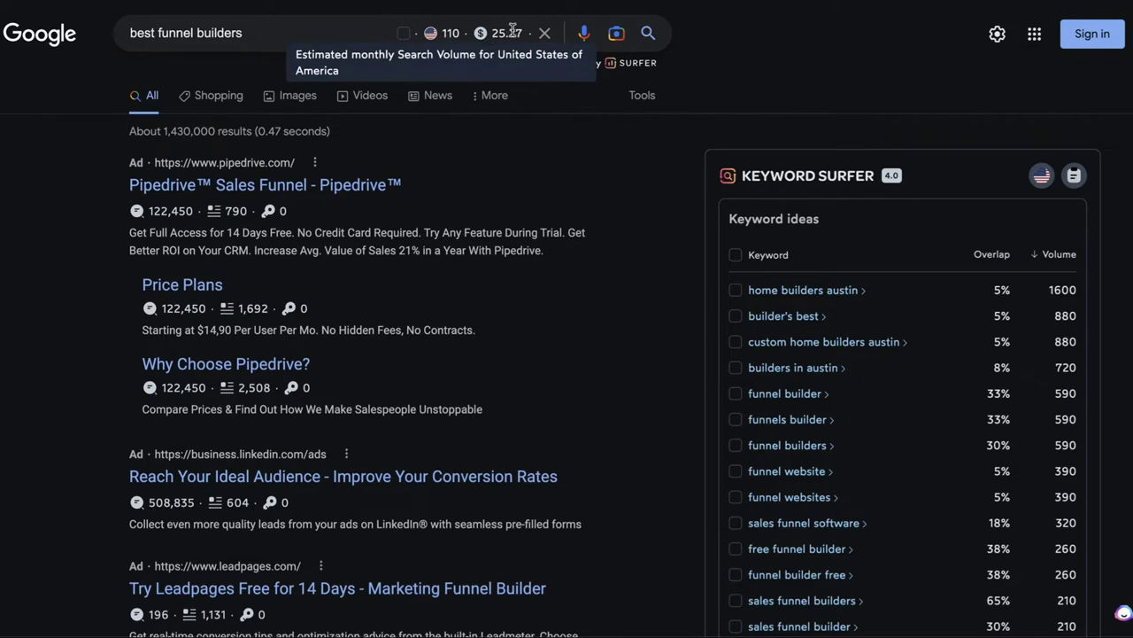
mouse_move(514, 32)
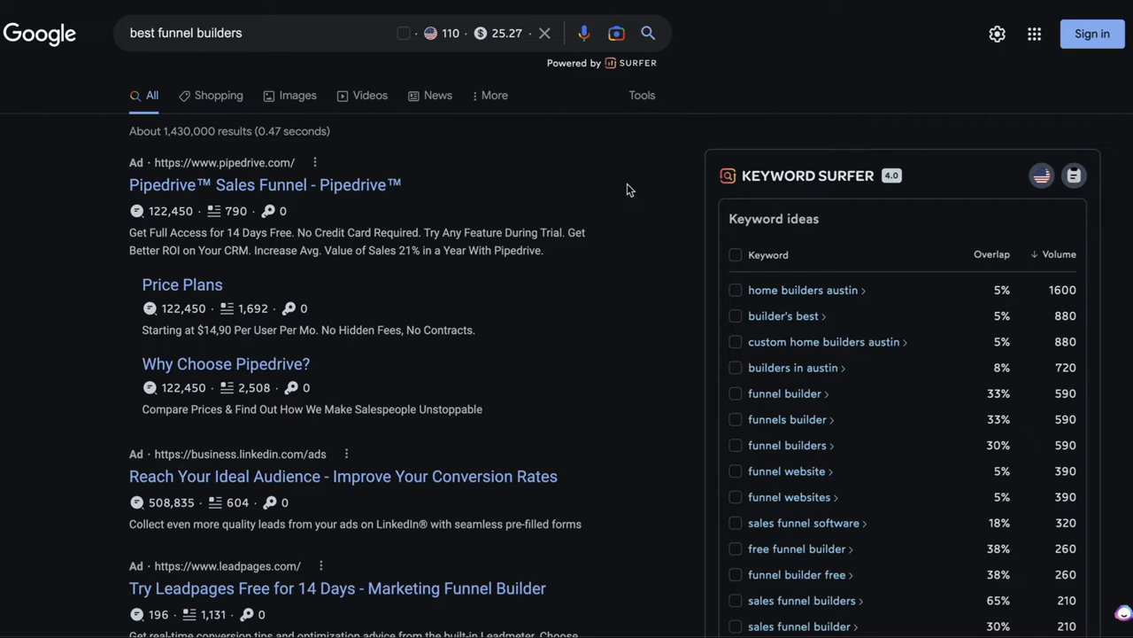
scroll(627, 190, "down", 5)
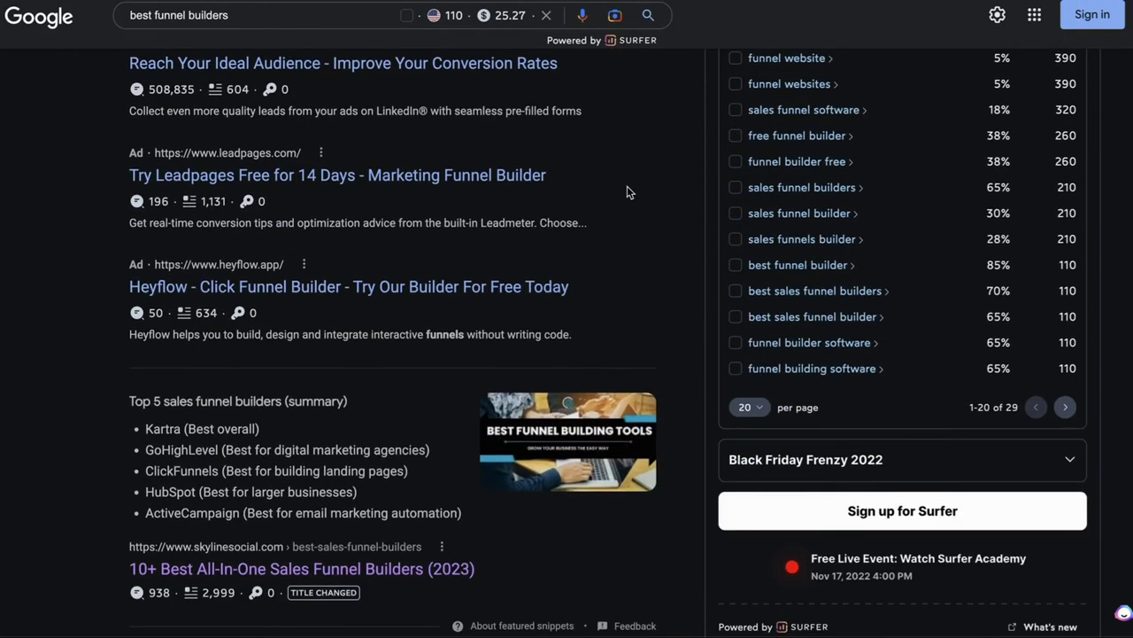
scroll(627, 192, "down", 3)
scroll(347, 208, "up", 1)
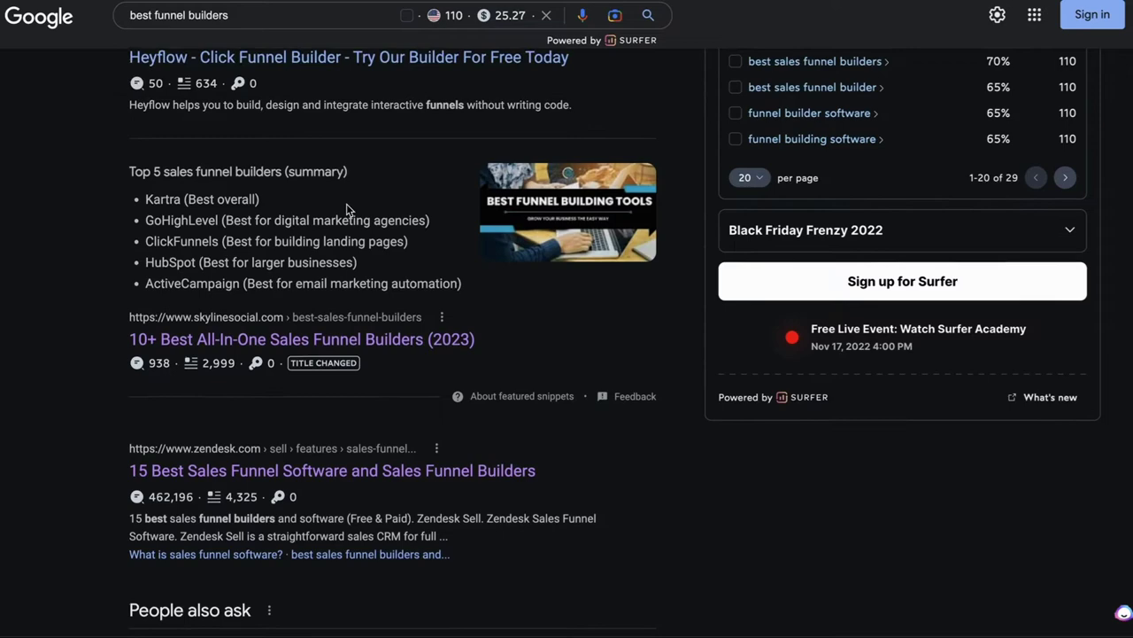
scroll(286, 256, "up", 3)
scroll(284, 301, "down", 3)
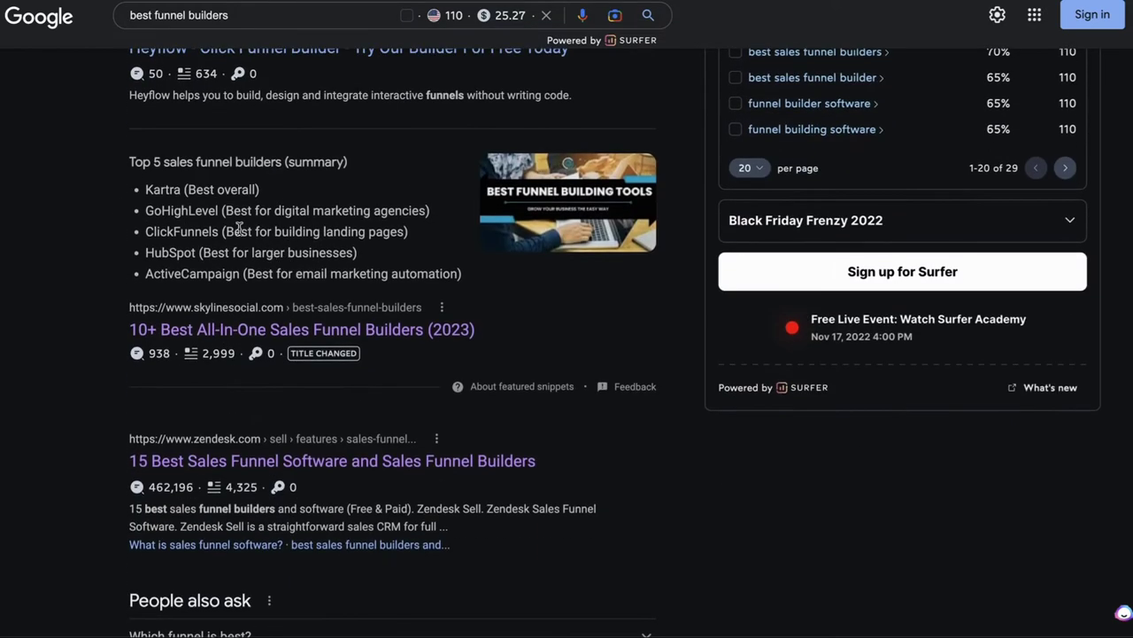
scroll(263, 200, "down", 1)
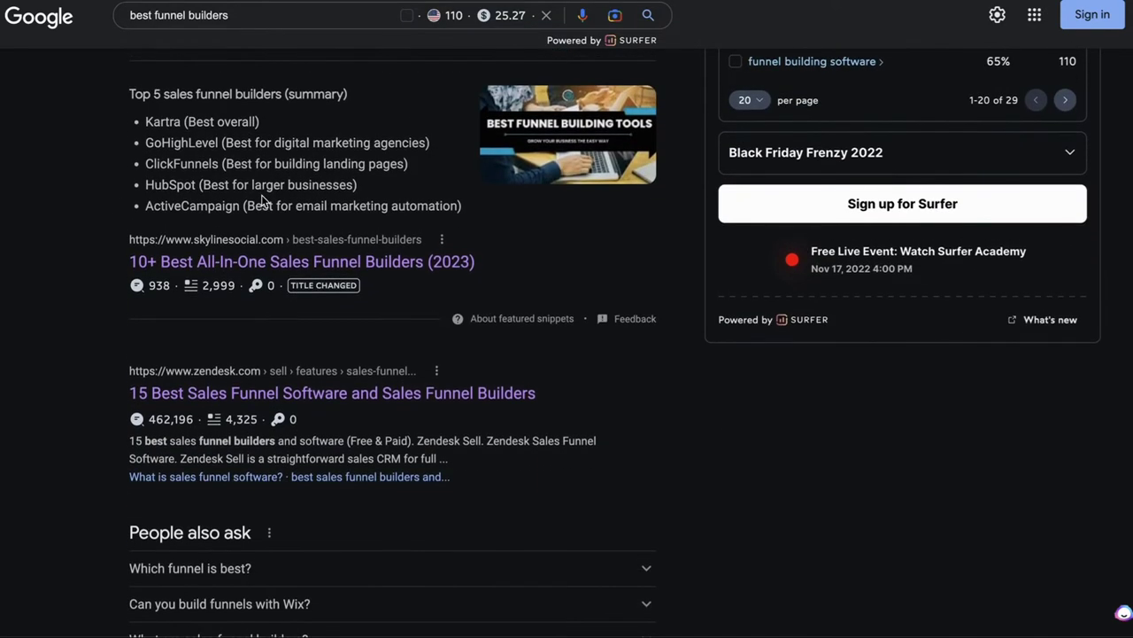
scroll(262, 202, "up", 1)
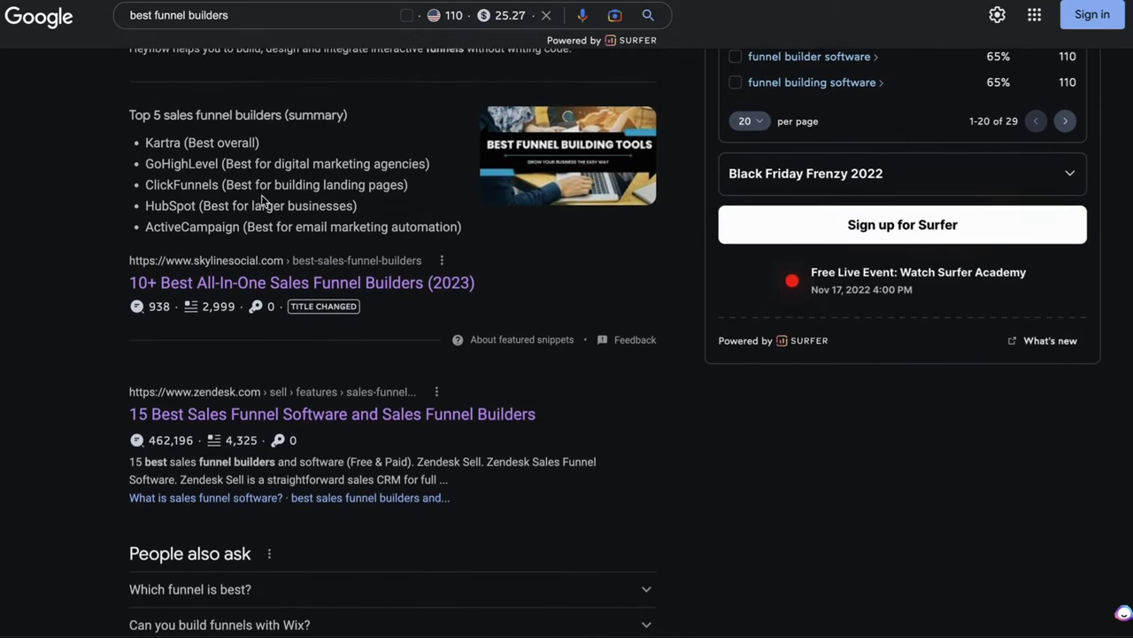
scroll(263, 200, "down", 1)
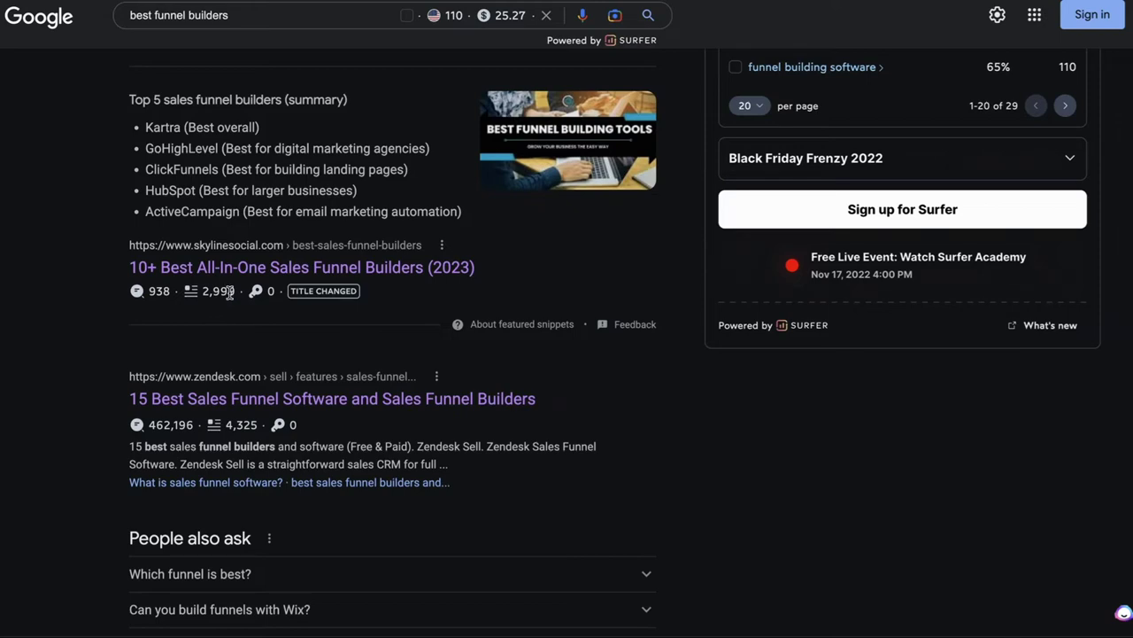
scroll(232, 296, "down", 1)
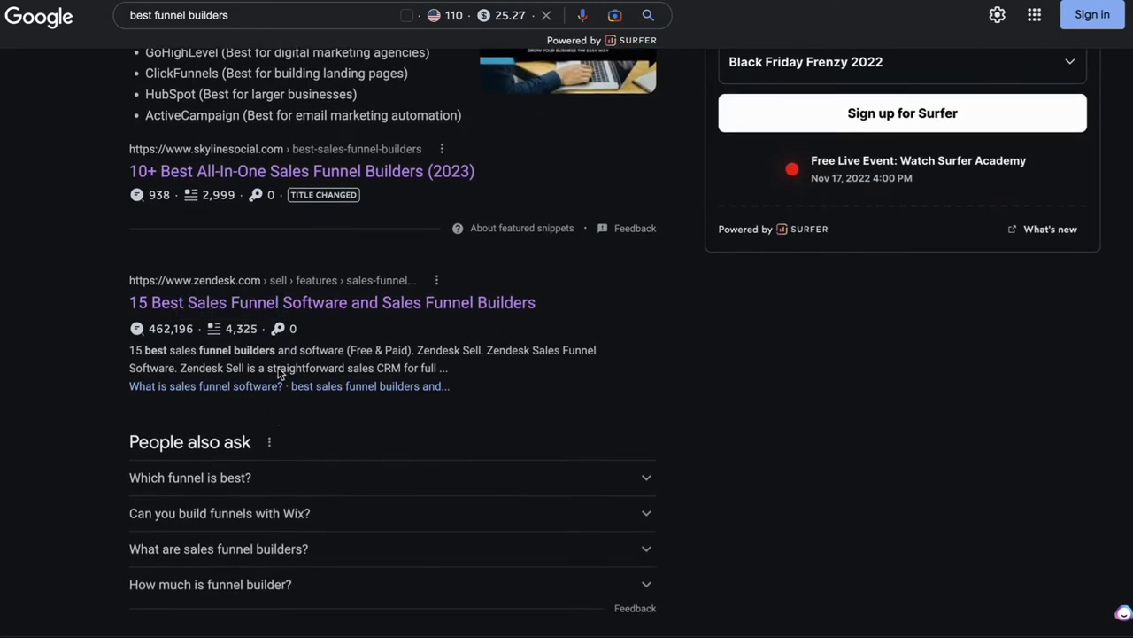
scroll(333, 363, "down", 5)
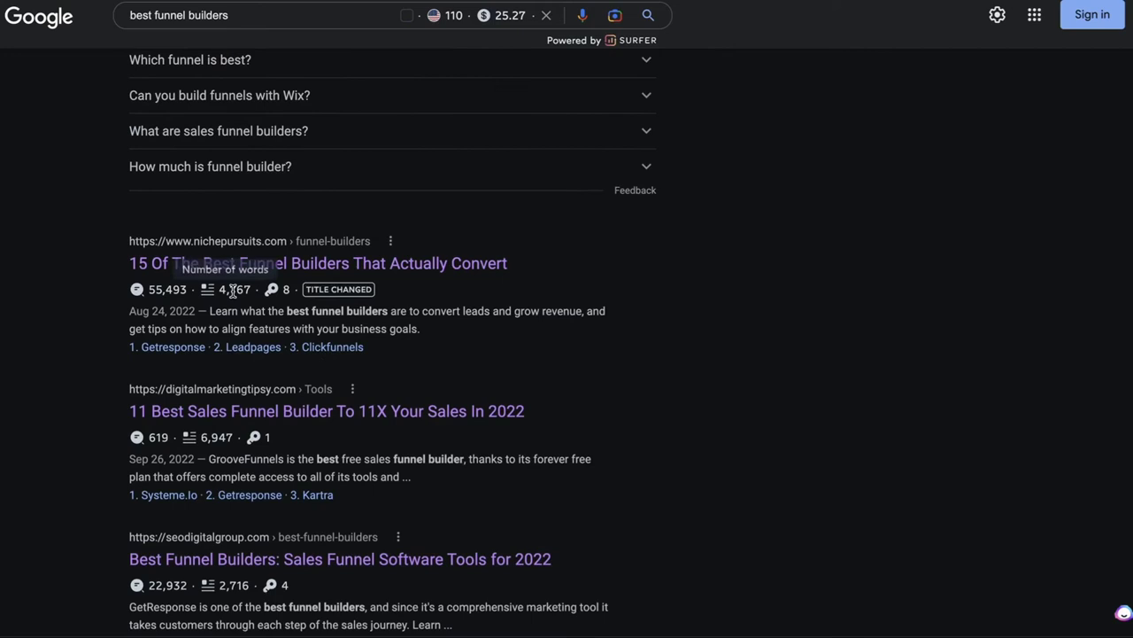
scroll(250, 366, "down", 1)
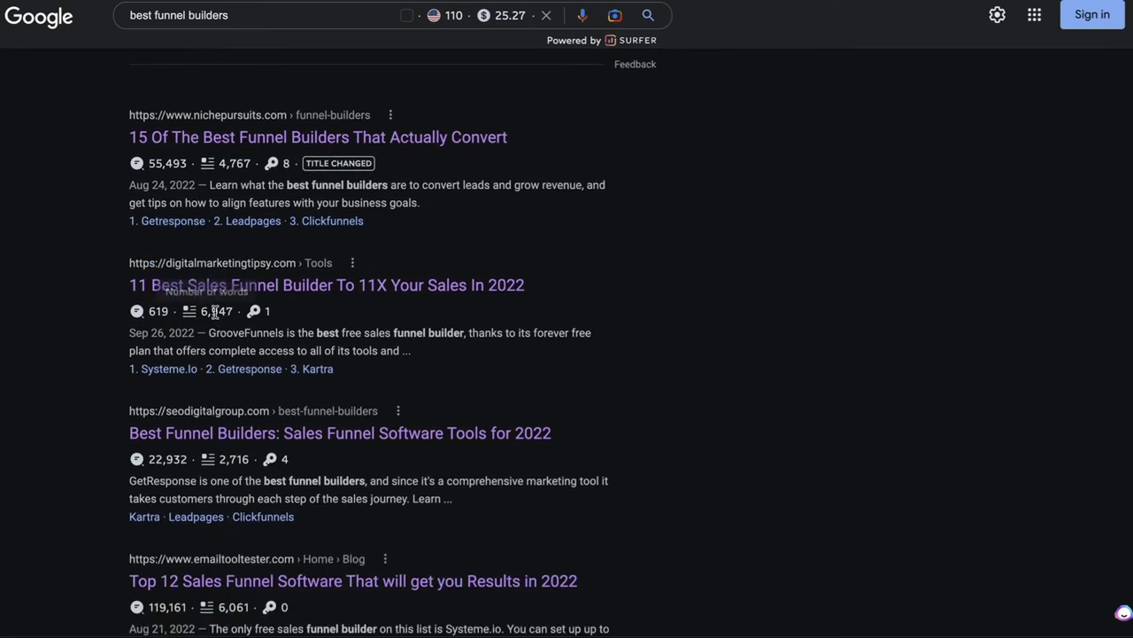
scroll(232, 460, "down", 2)
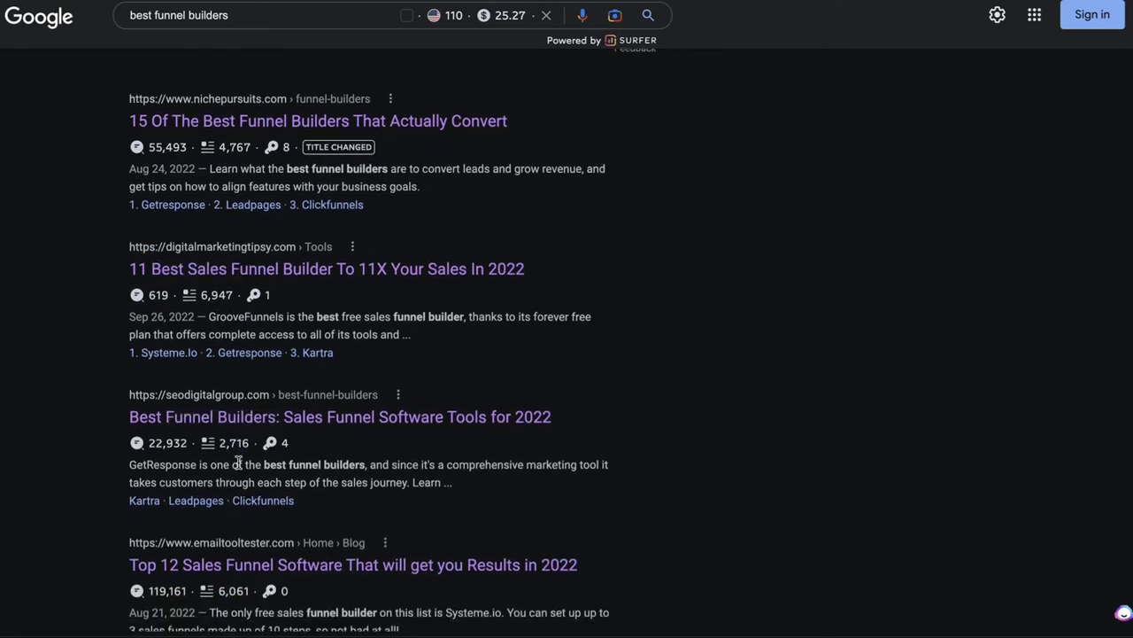
scroll(232, 438, "down", 2)
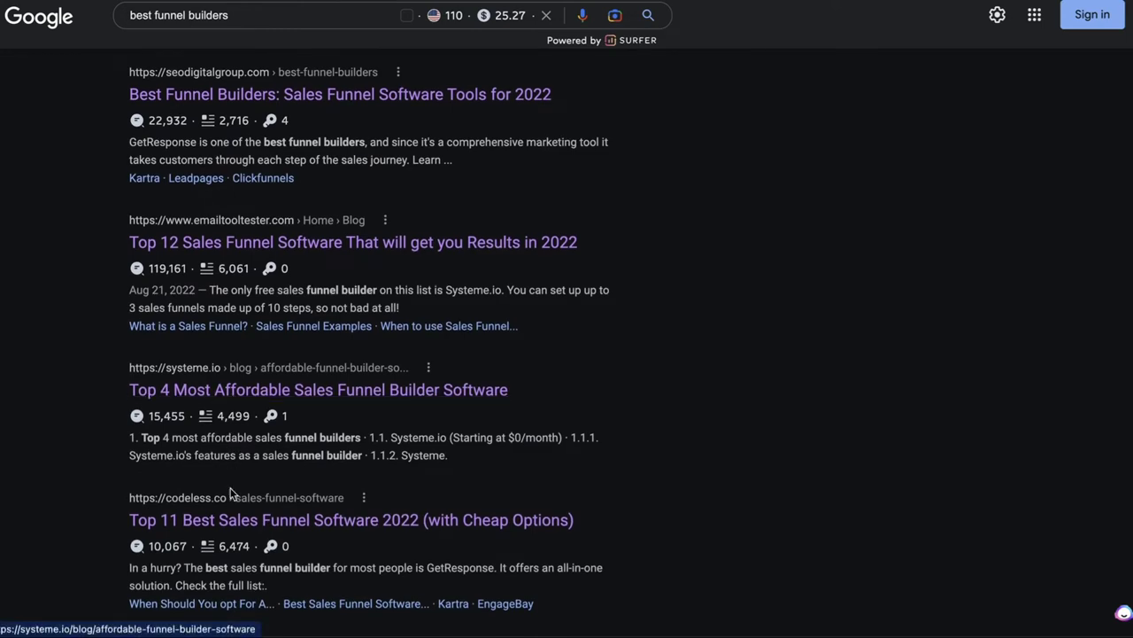
scroll(234, 492, "down", 1)
scroll(253, 478, "down", 1)
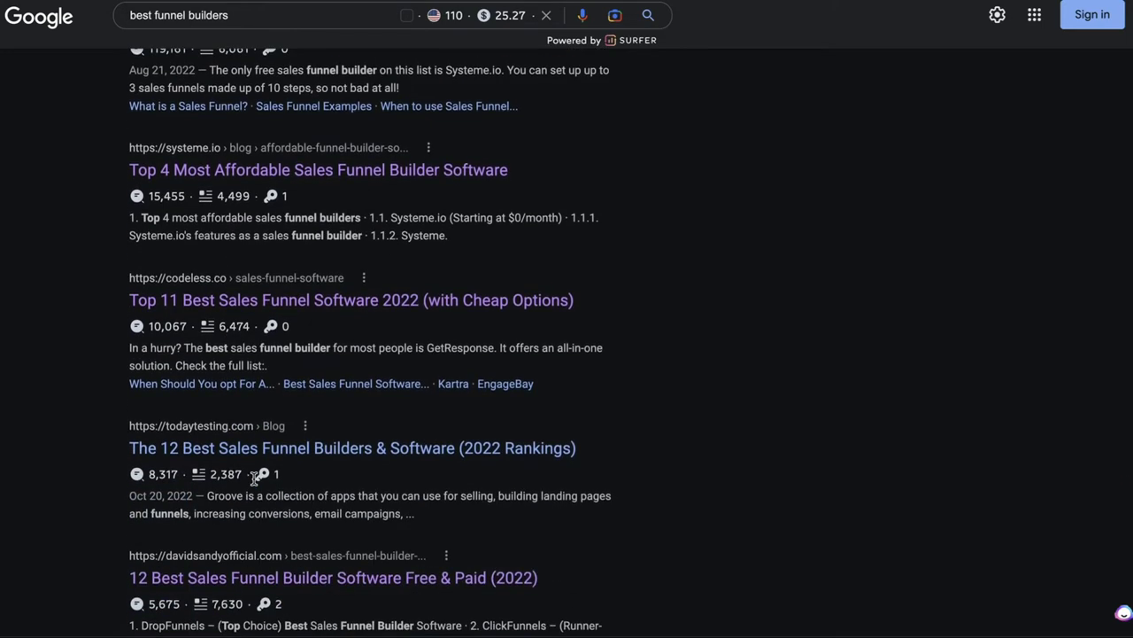
scroll(253, 478, "down", 1)
scroll(253, 481, "up", 1)
scroll(253, 477, "up", 10)
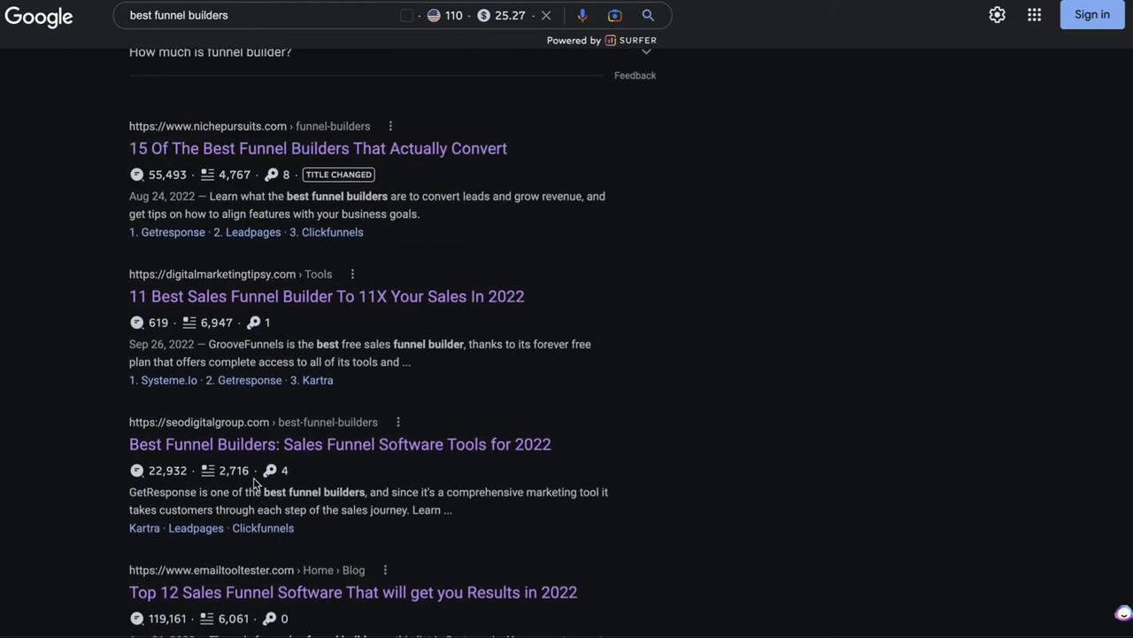
scroll(254, 483, "up", 4)
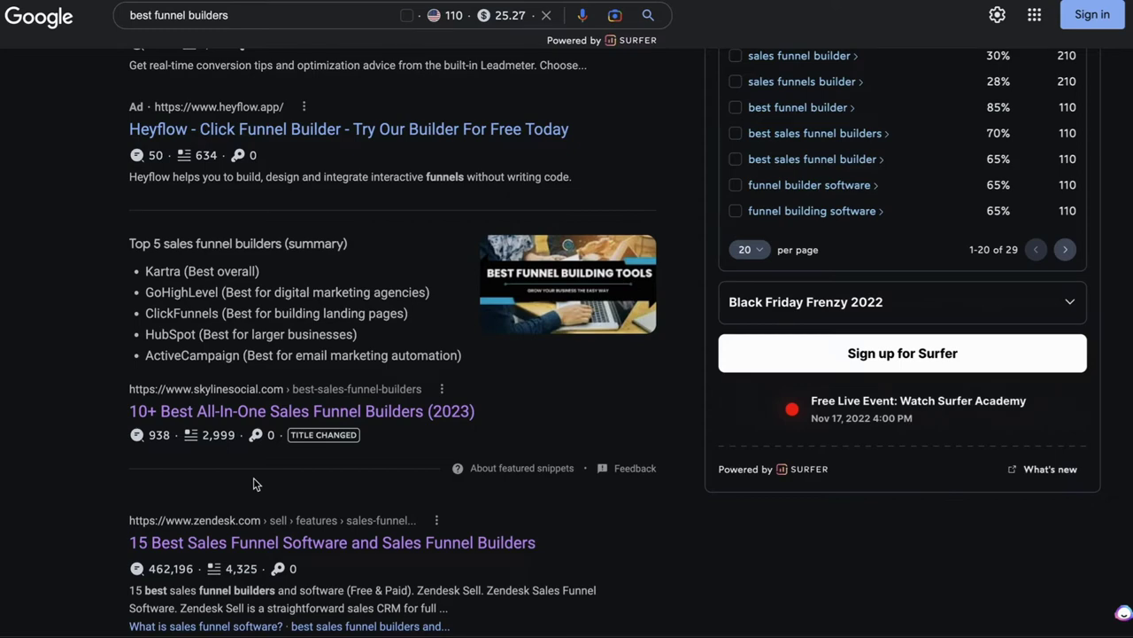
scroll(253, 483, "down", 8)
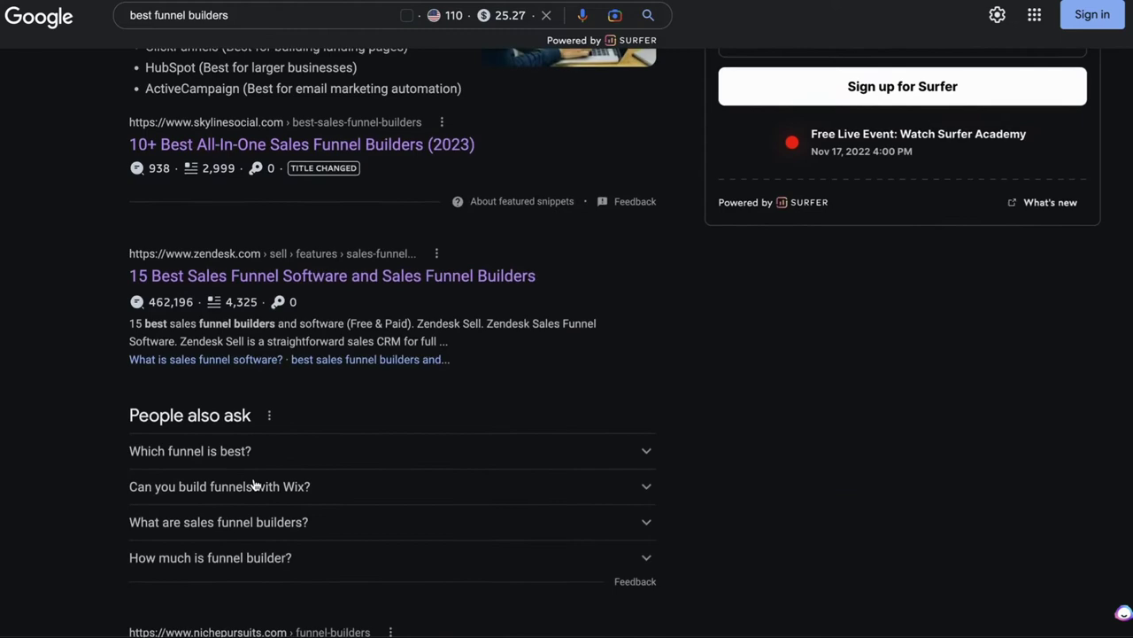
scroll(255, 483, "down", 2)
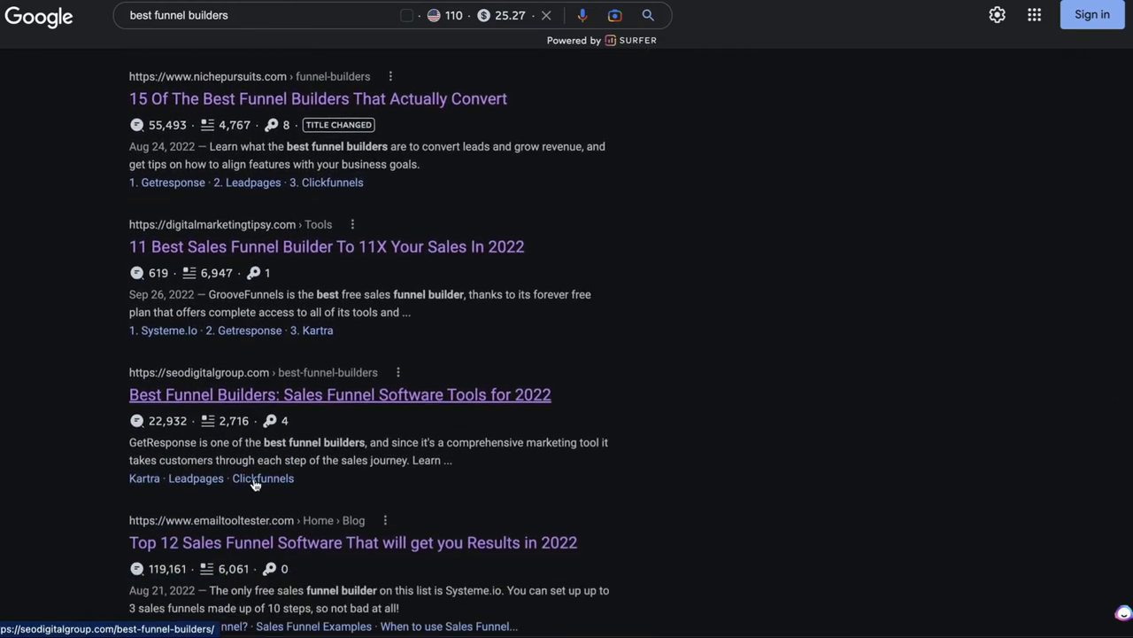
scroll(363, 401, "up", 4)
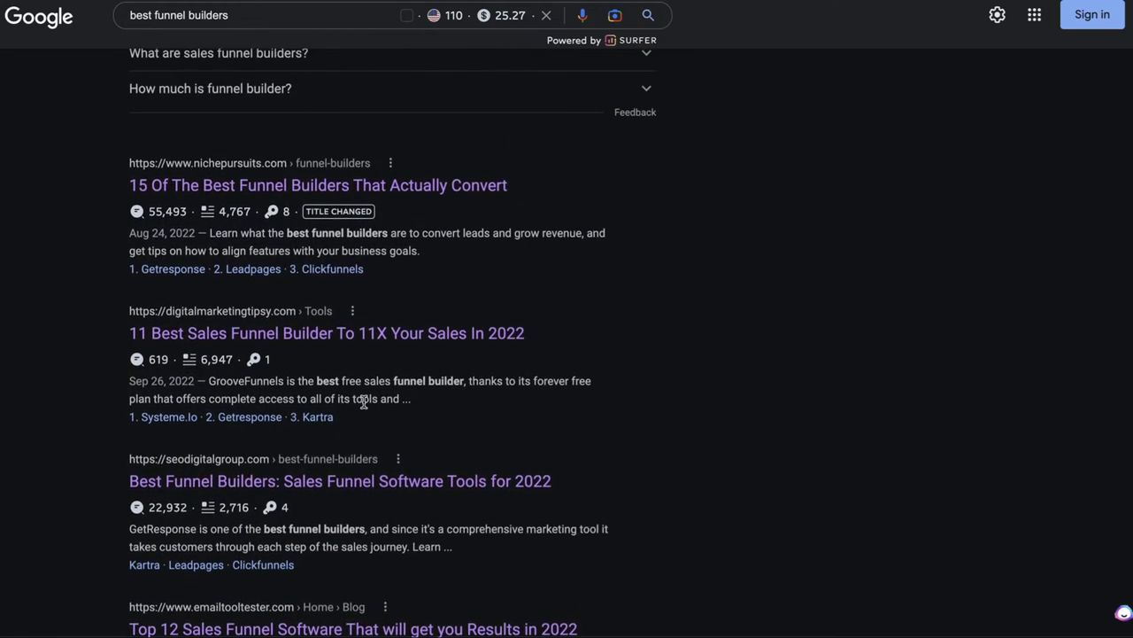
scroll(364, 402, "up", 2)
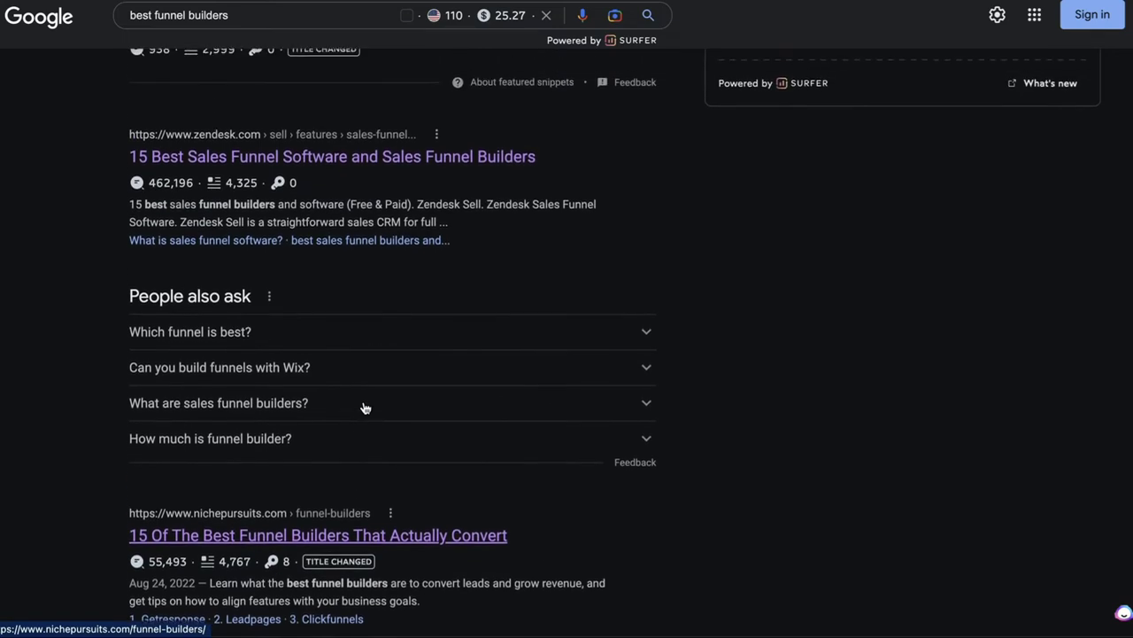
scroll(364, 408, "up", 3)
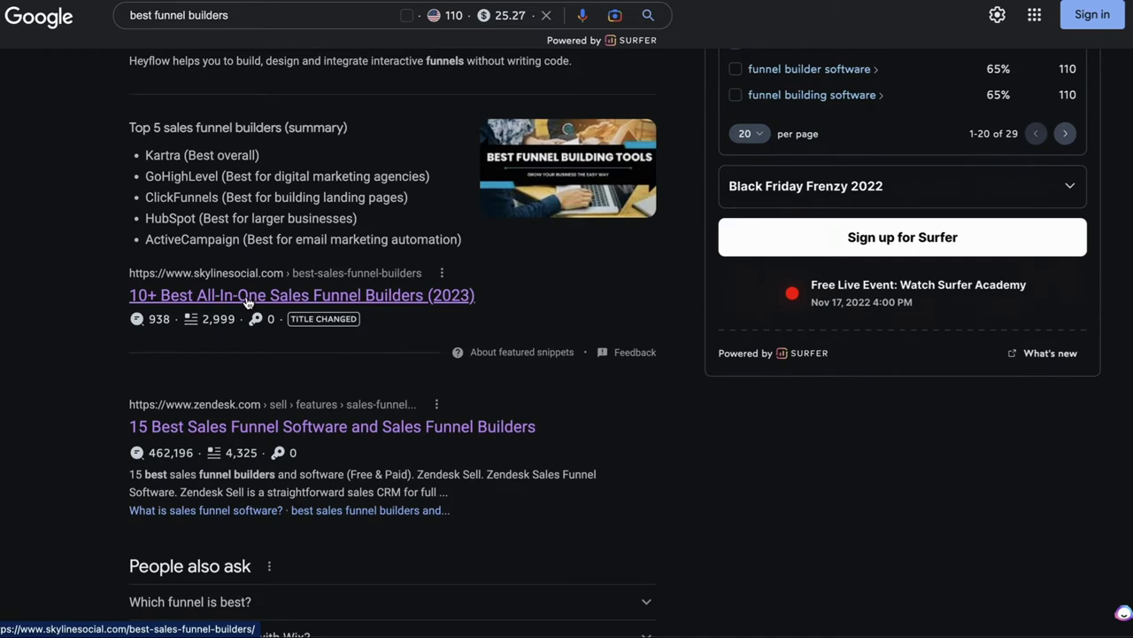
scroll(322, 268, "up", 1)
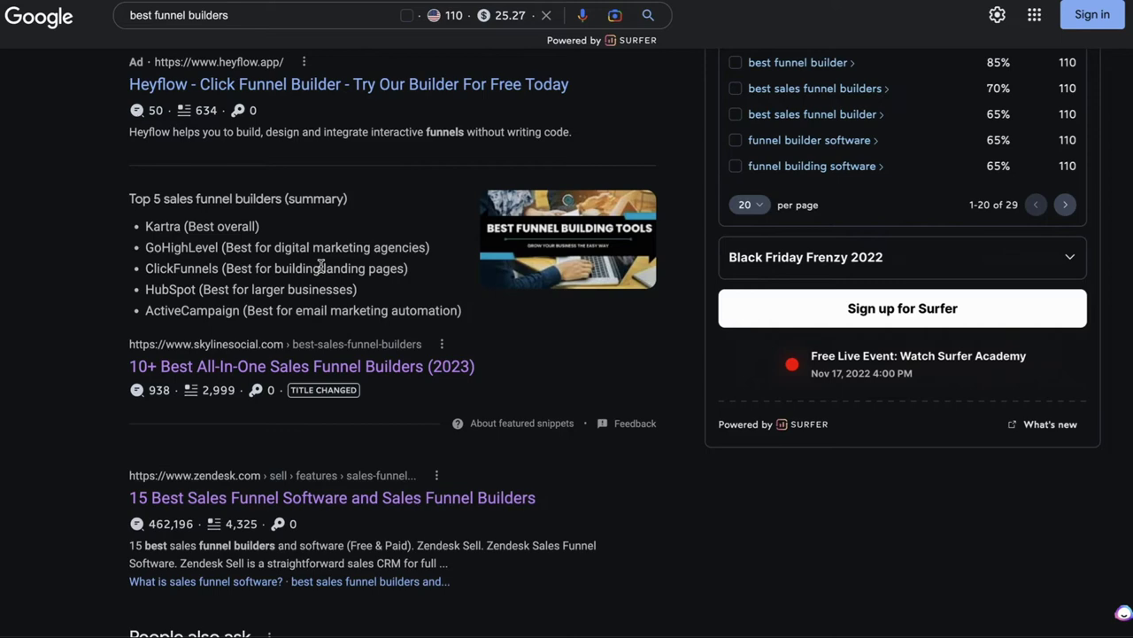
scroll(321, 265, "up", 10)
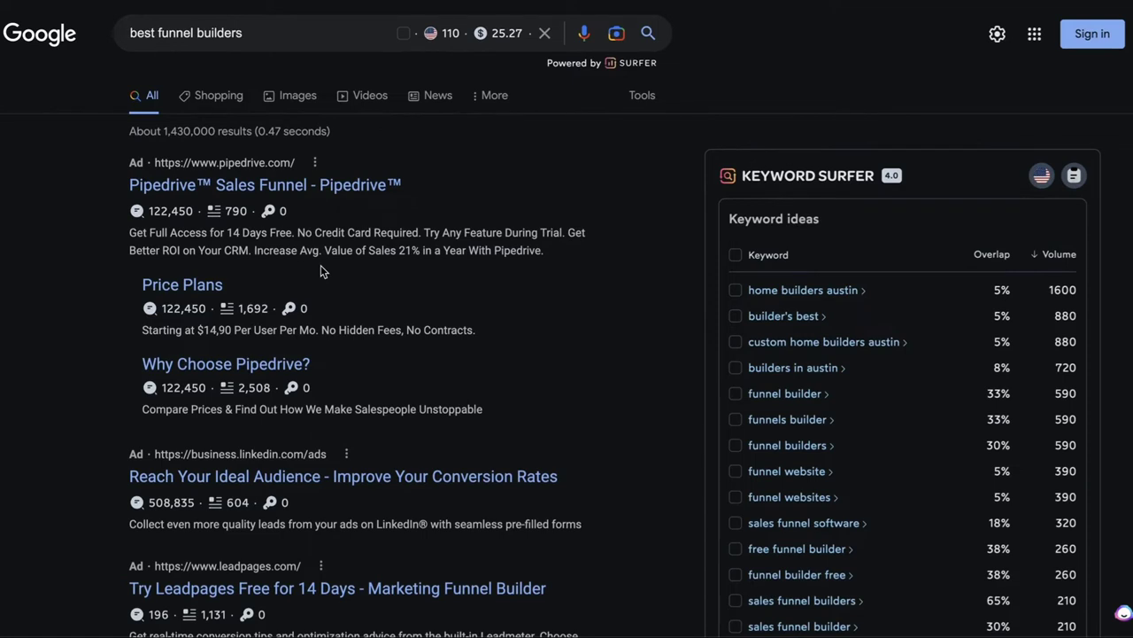
scroll(320, 264, "down", 9)
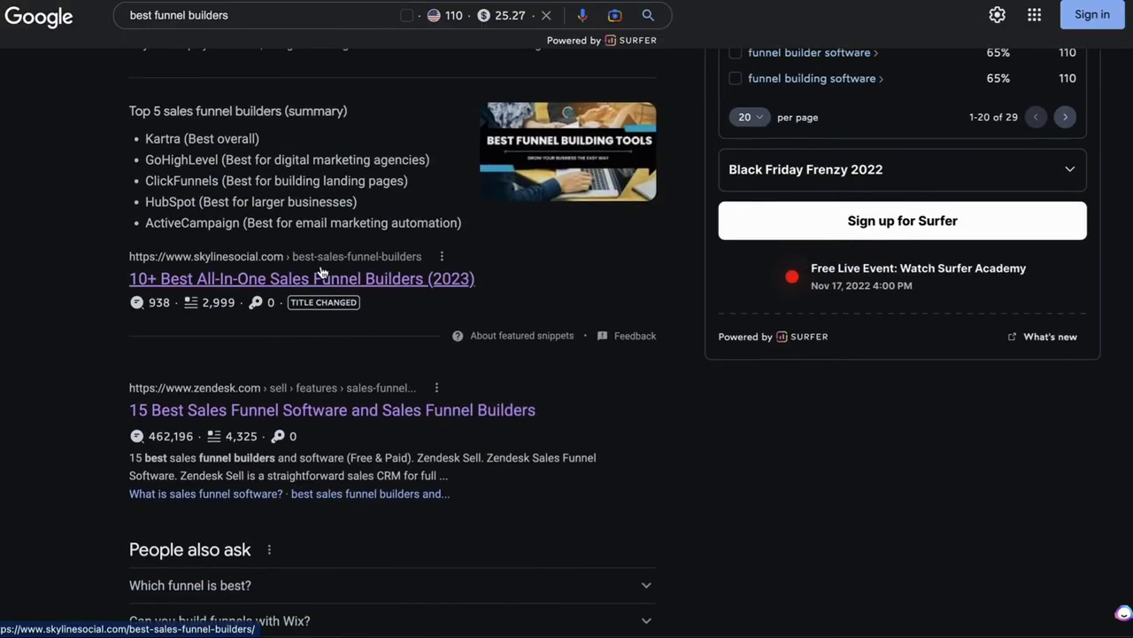
scroll(323, 272, "down", 6)
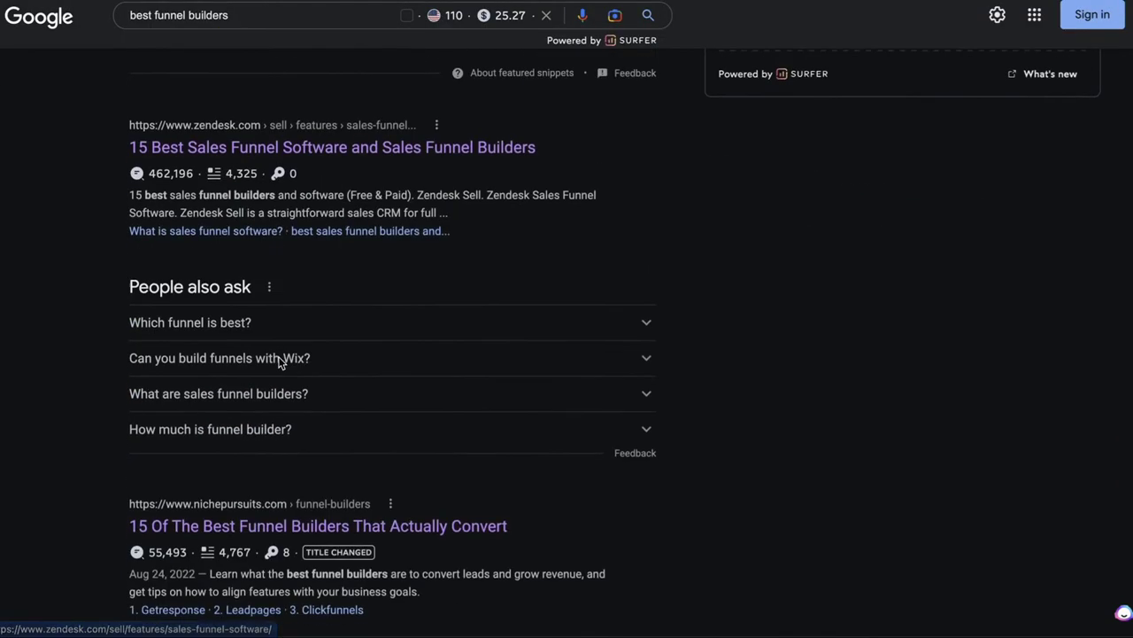
scroll(280, 362, "down", 4)
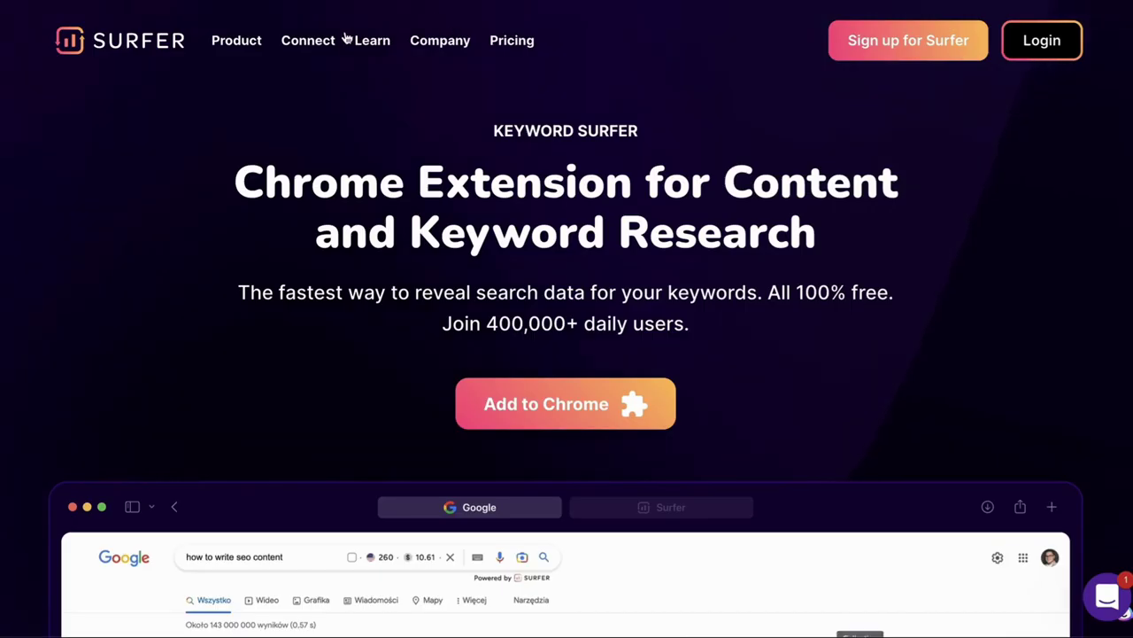
Go to Surfer's free AI Outline Generator from the Product menu.
mouse_move(222, 45)
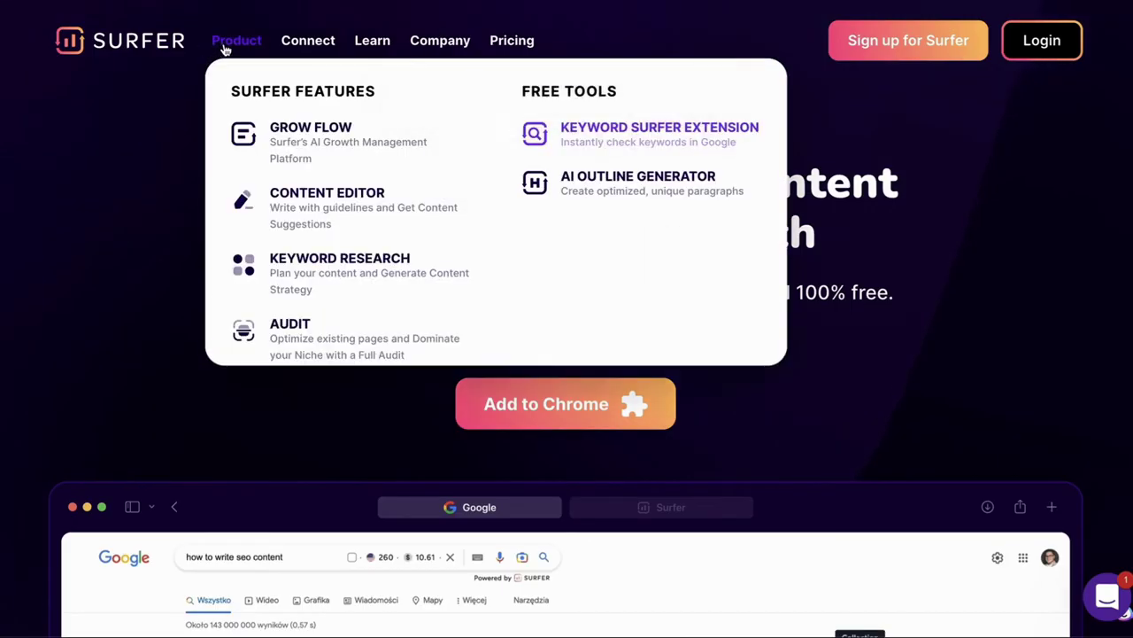
left_click(610, 184)
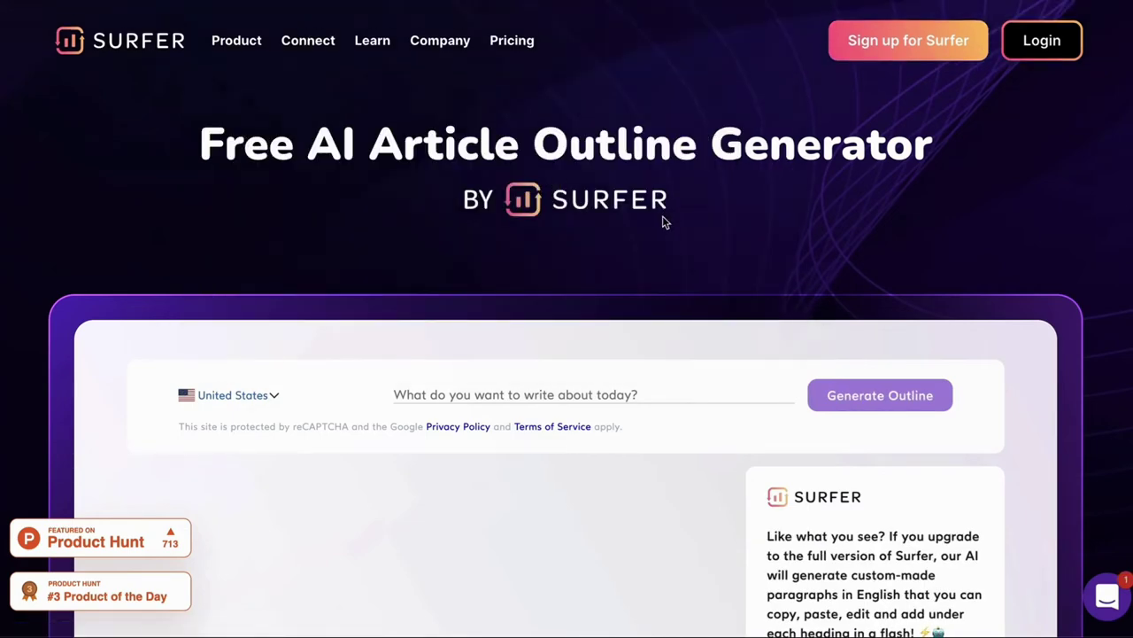
scroll(655, 232, "down", 2)
scroll(655, 232, "up", 1)
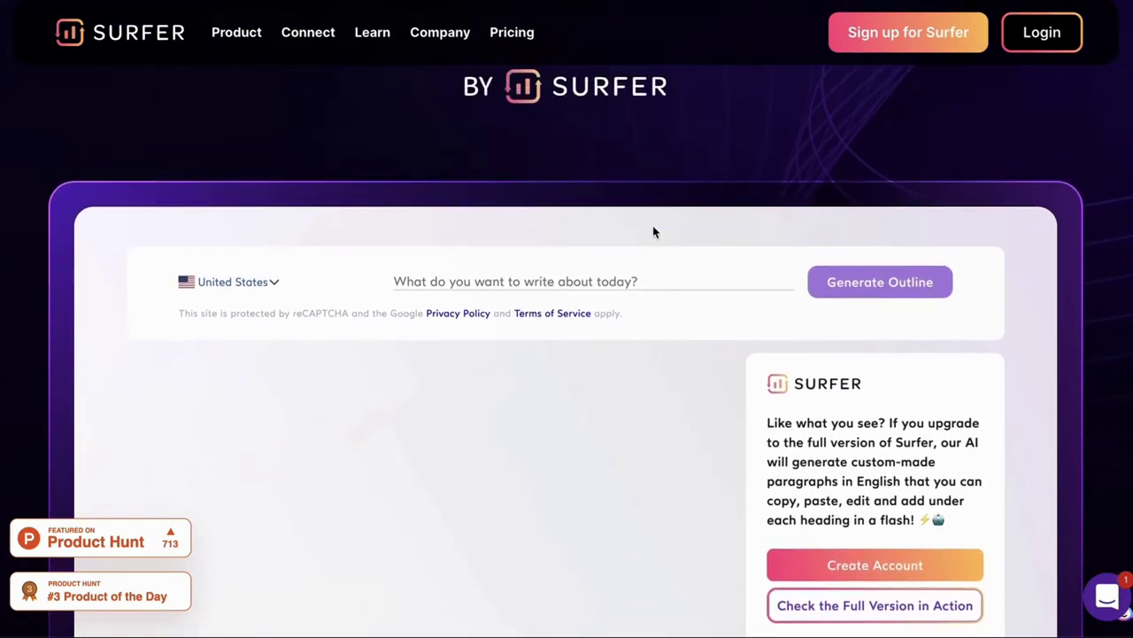
scroll(655, 232, "up", 1)
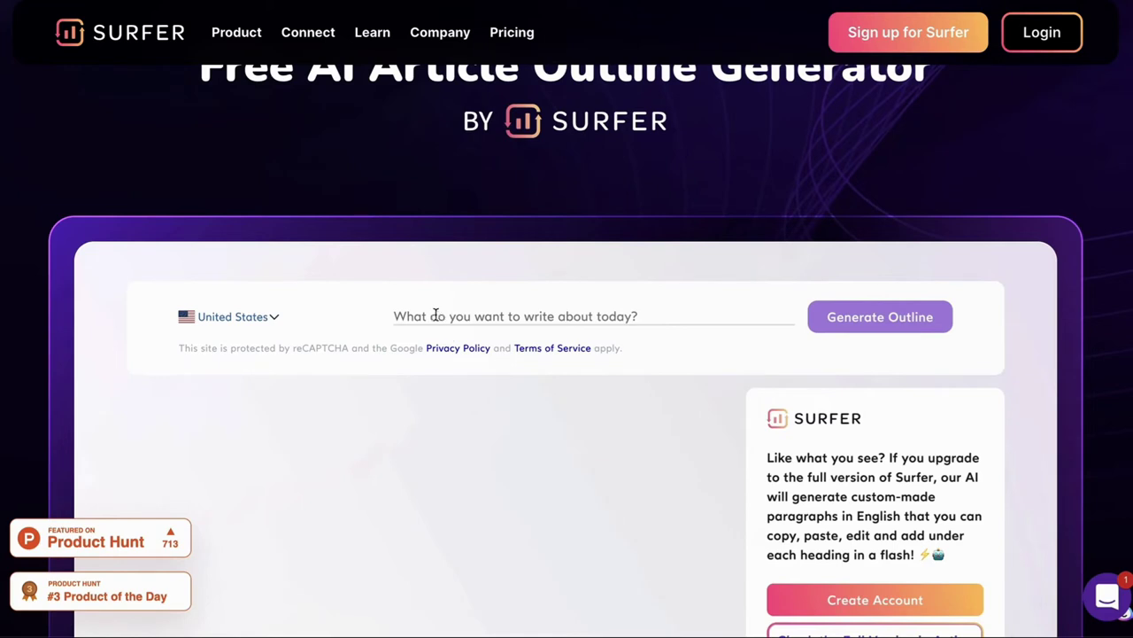
Generate an article outline for the topic 'best funnel builders'.
left_click(481, 311)
type("best funn")
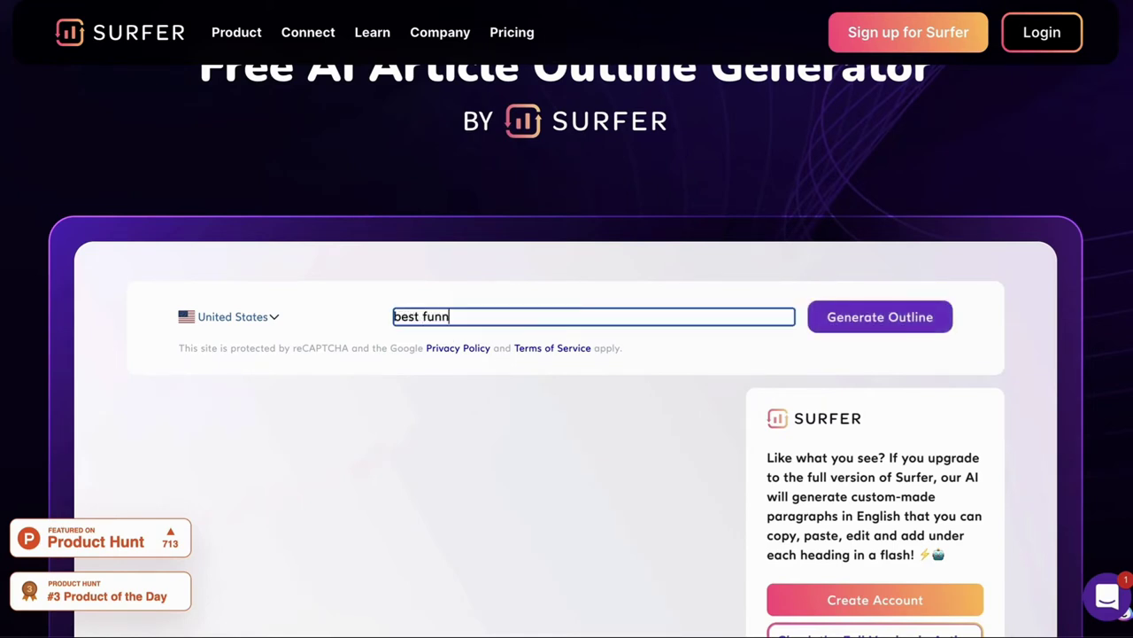
type("el builders")
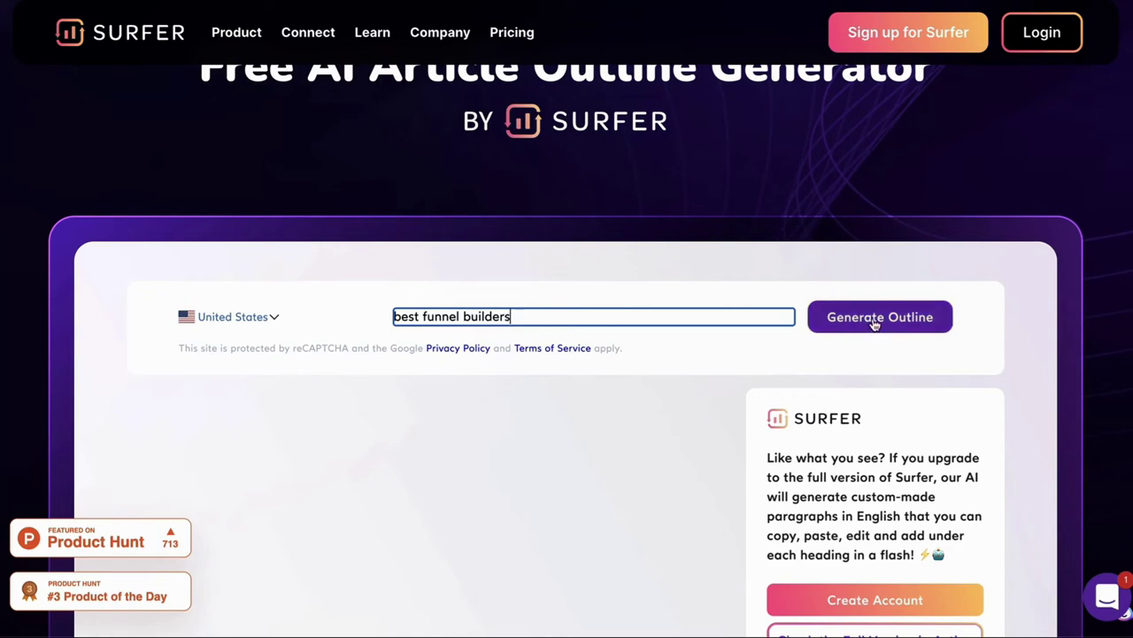
left_click(875, 324)
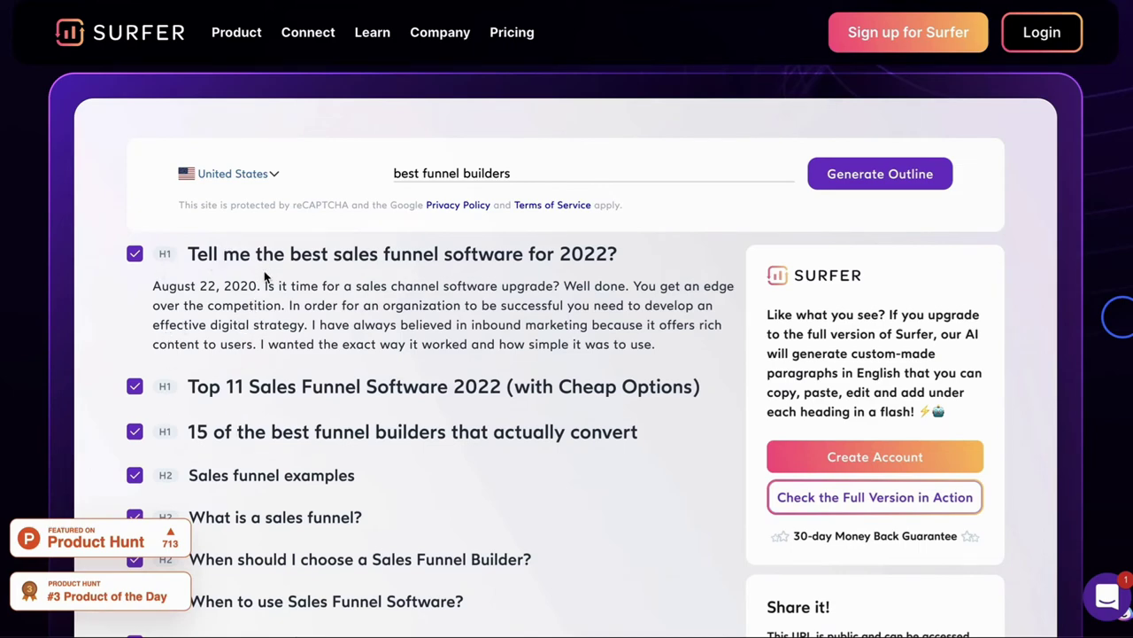
Review the generated headings, from Get response and ActiveCampaign down to Systeme.io.
scroll(264, 280, "down", 4)
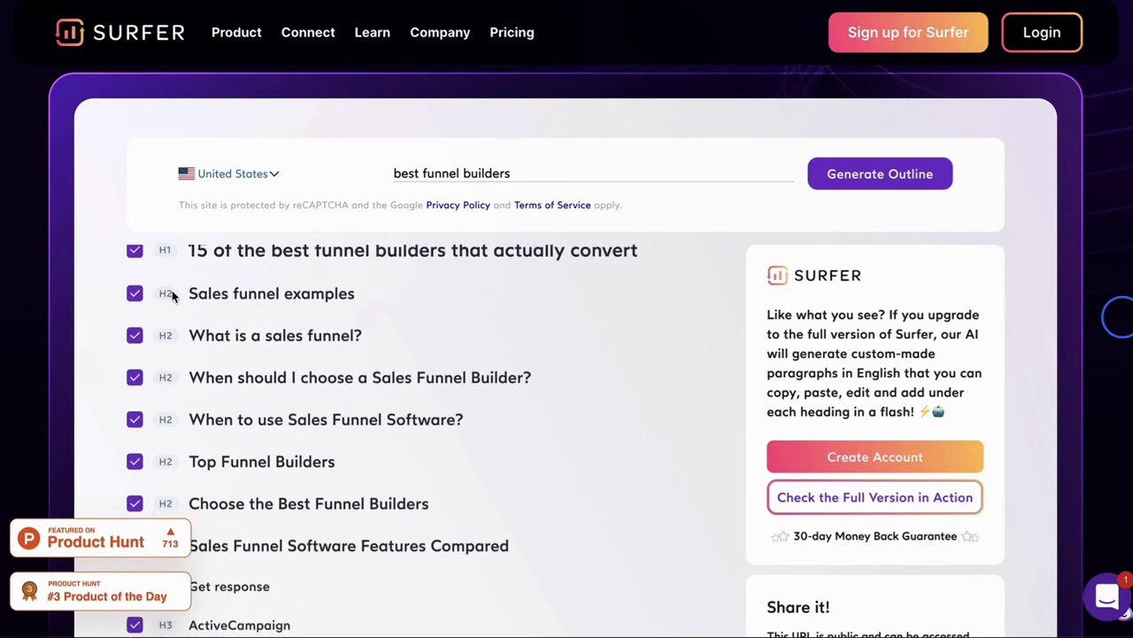
scroll(173, 295, "down", 4)
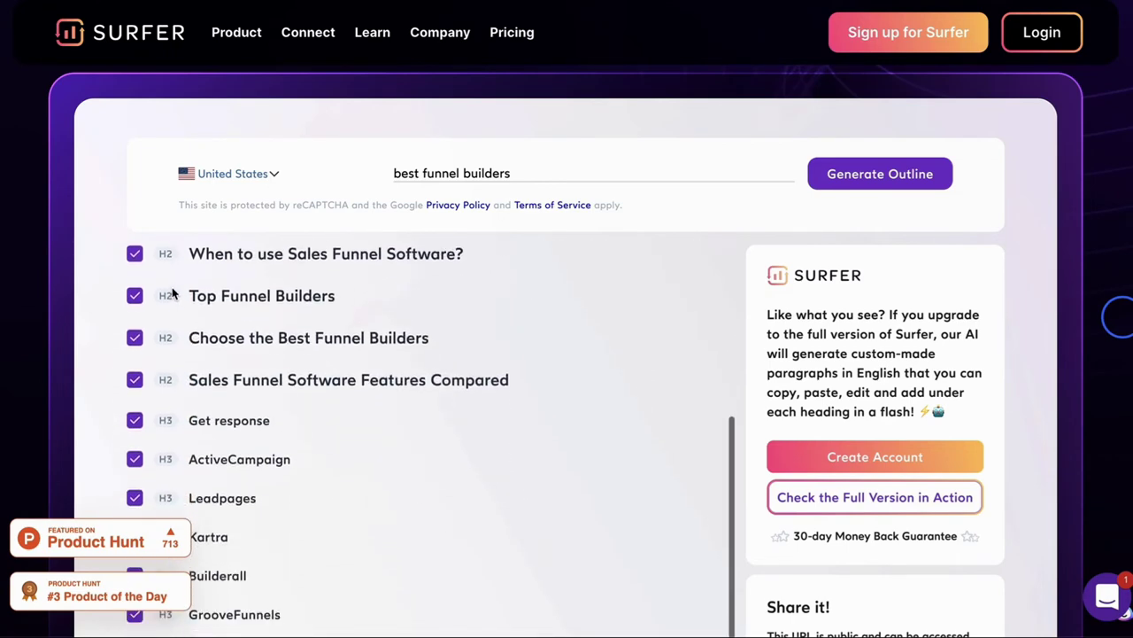
scroll(172, 295, "down", 4)
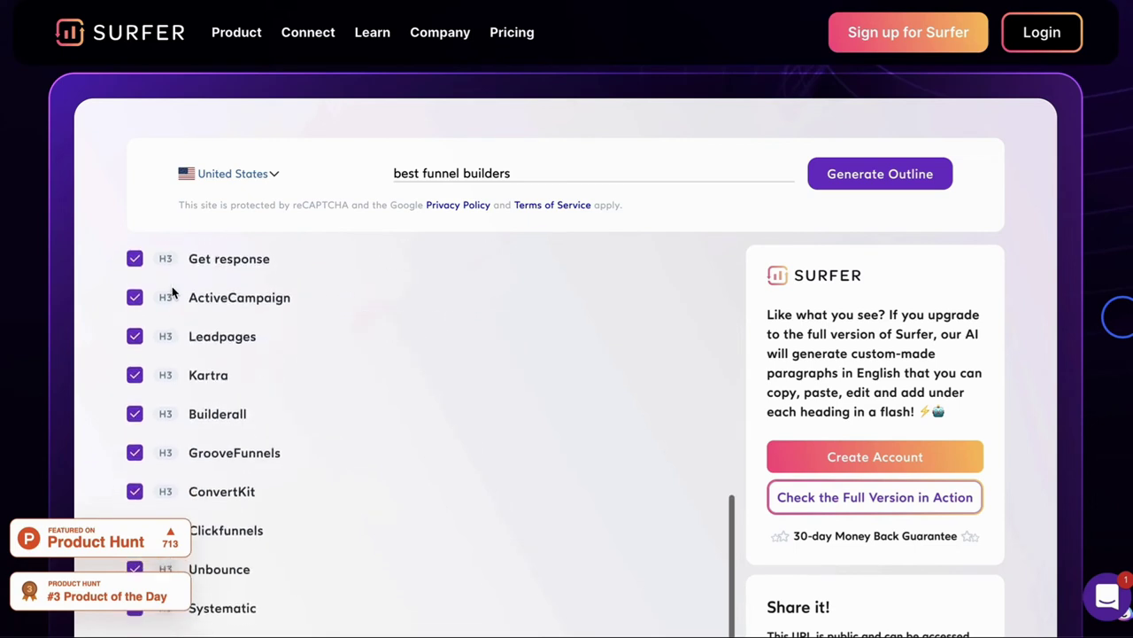
scroll(172, 292, "up", 1)
scroll(151, 314, "down", 1)
scroll(221, 312, "up", 1)
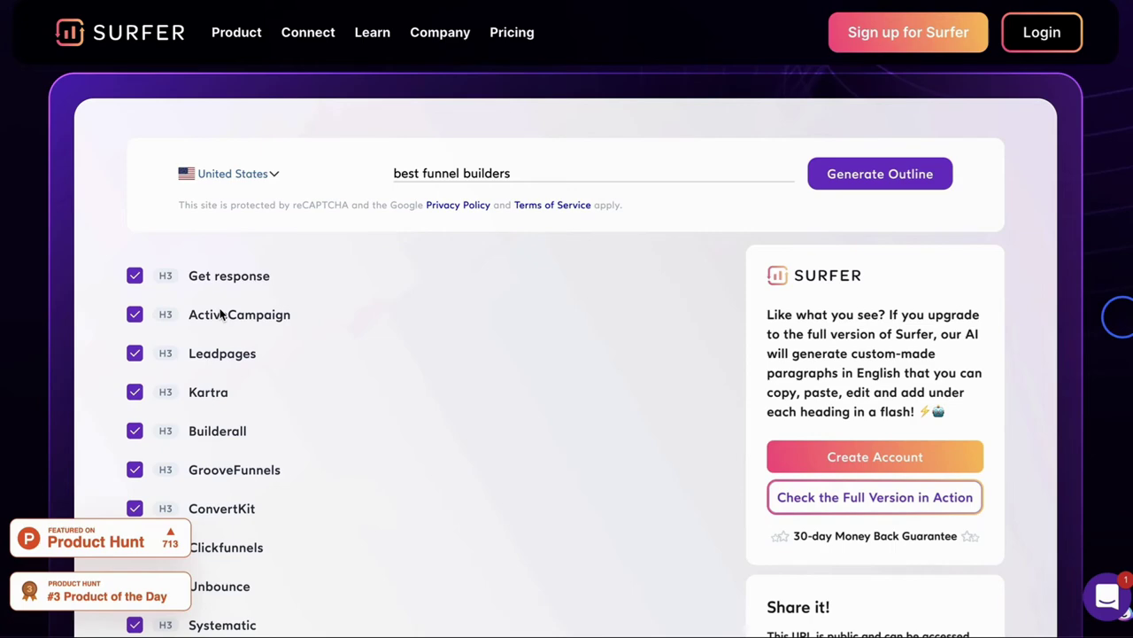
scroll(183, 335, "down", 4)
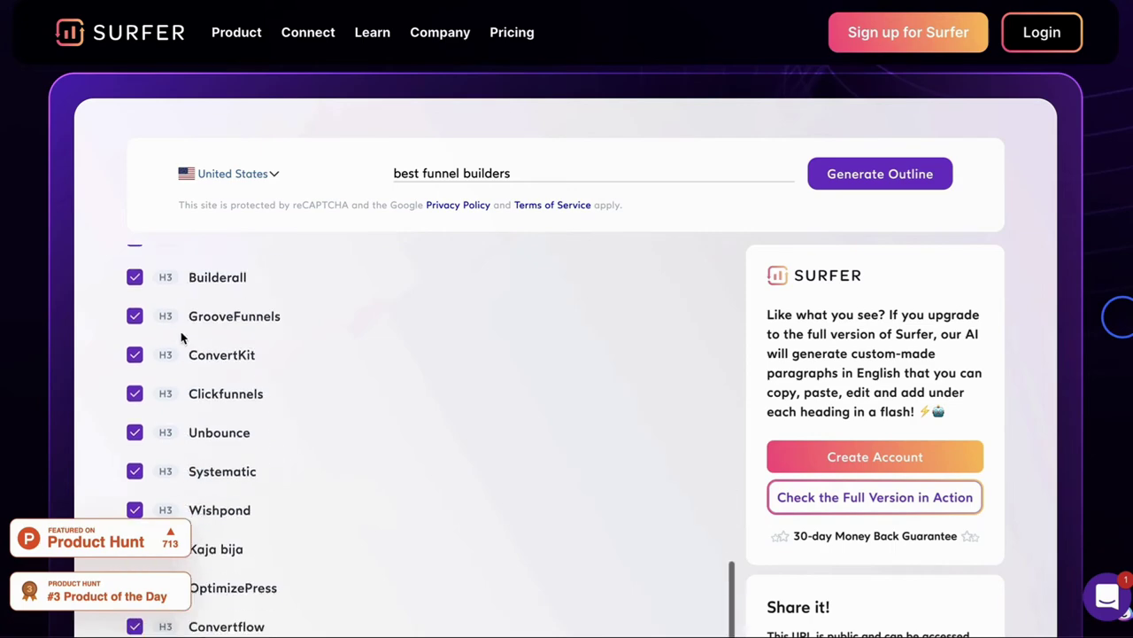
scroll(32, 341, "down", 5)
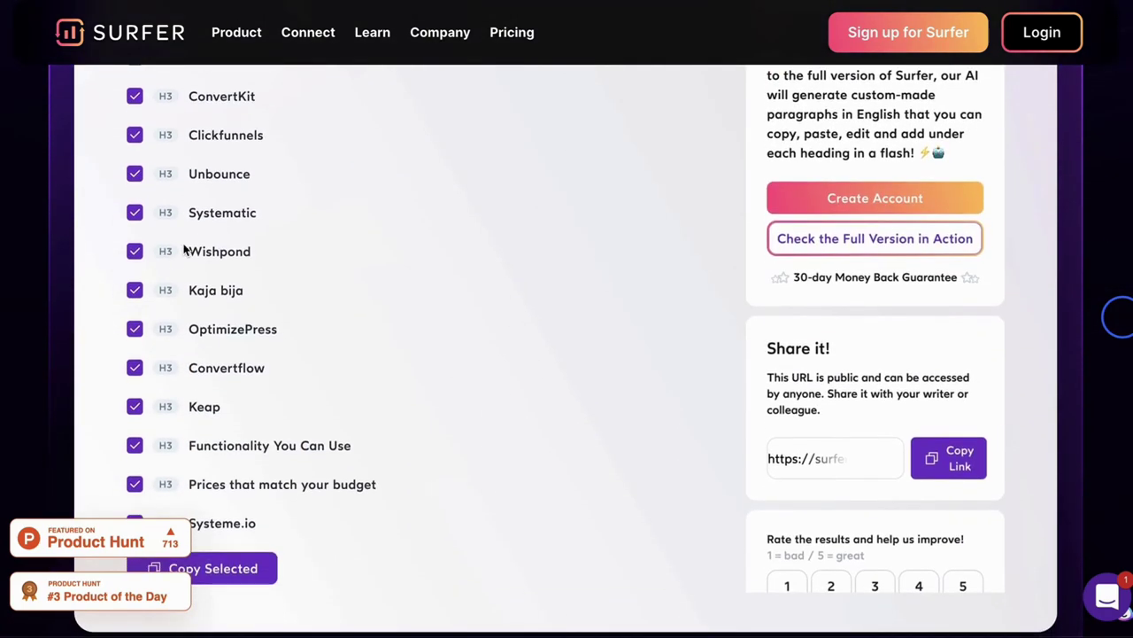
scroll(266, 381, "down", 1)
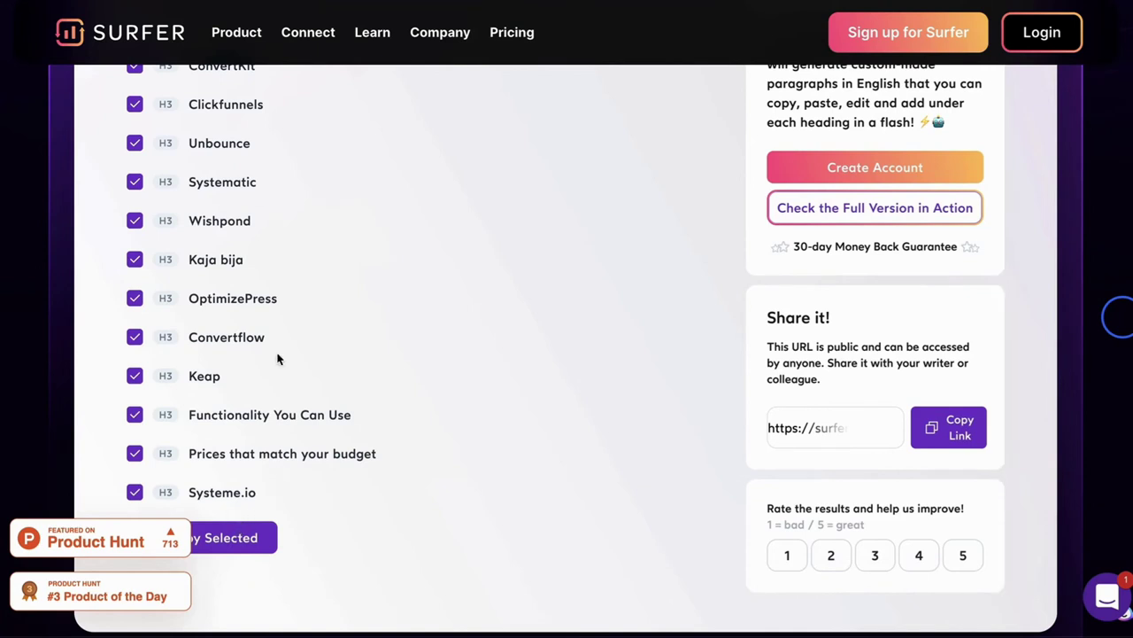
scroll(277, 309, "up", 3)
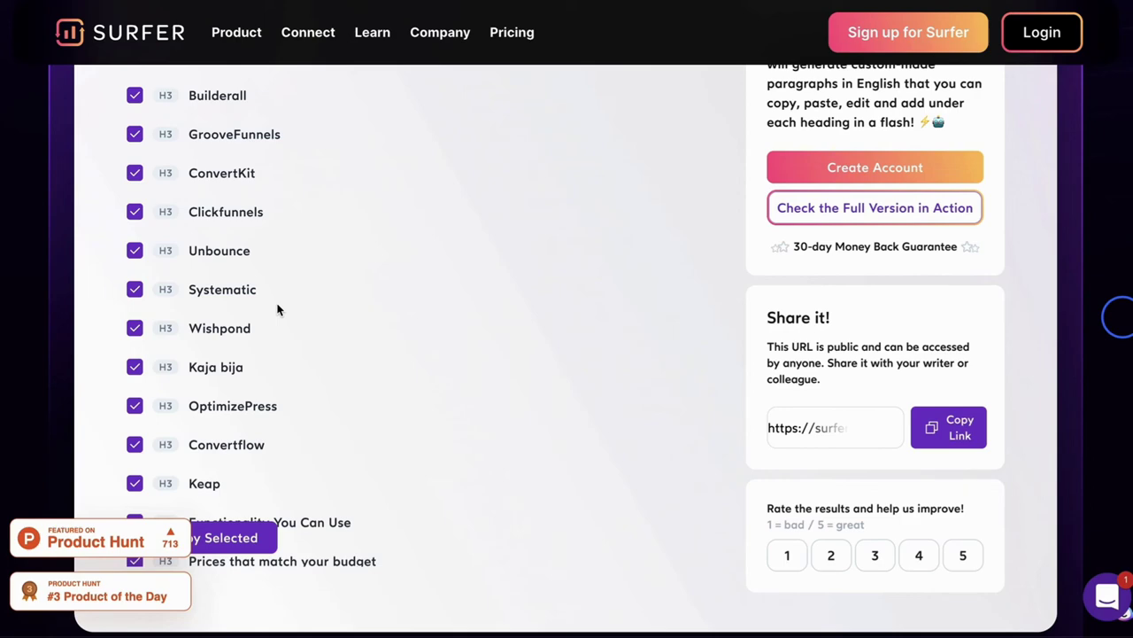
scroll(277, 309, "up", 5)
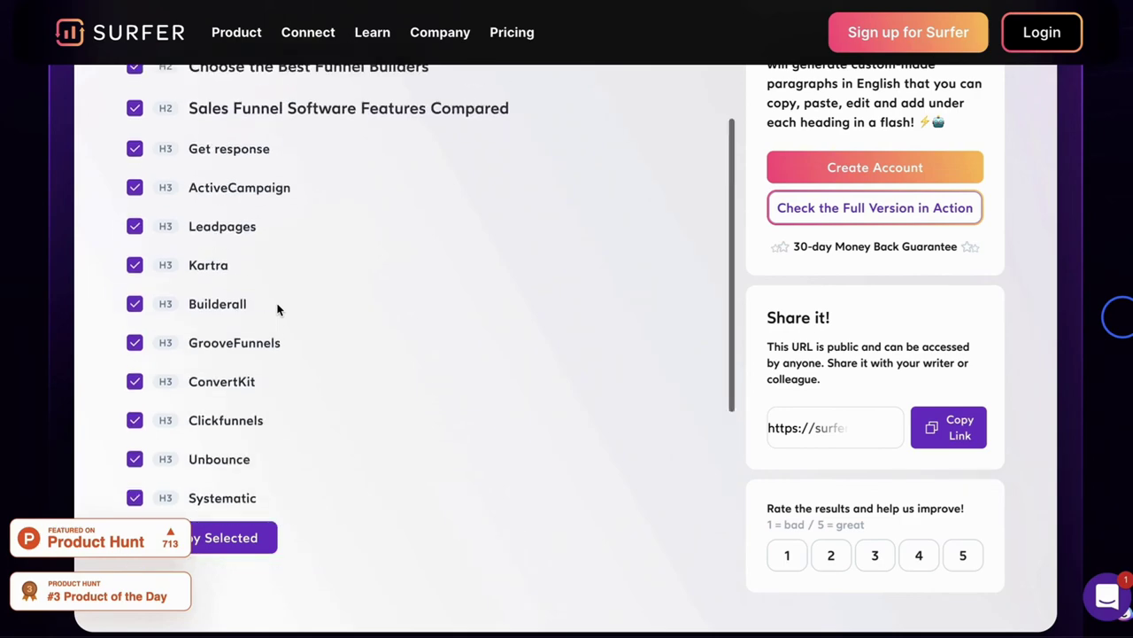